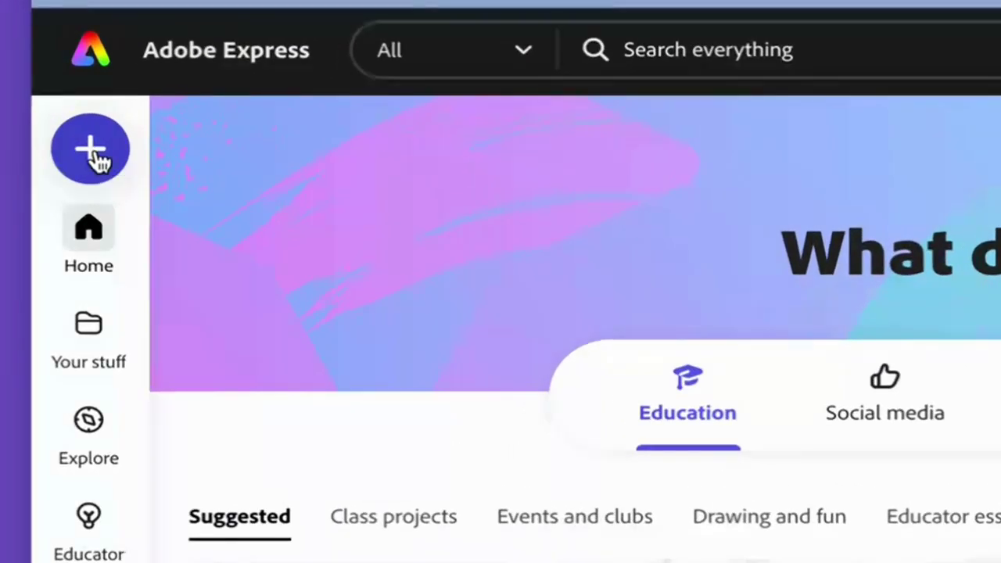
Start a new blank 1920×1080 Landscape 16:9 design
click(91, 149)
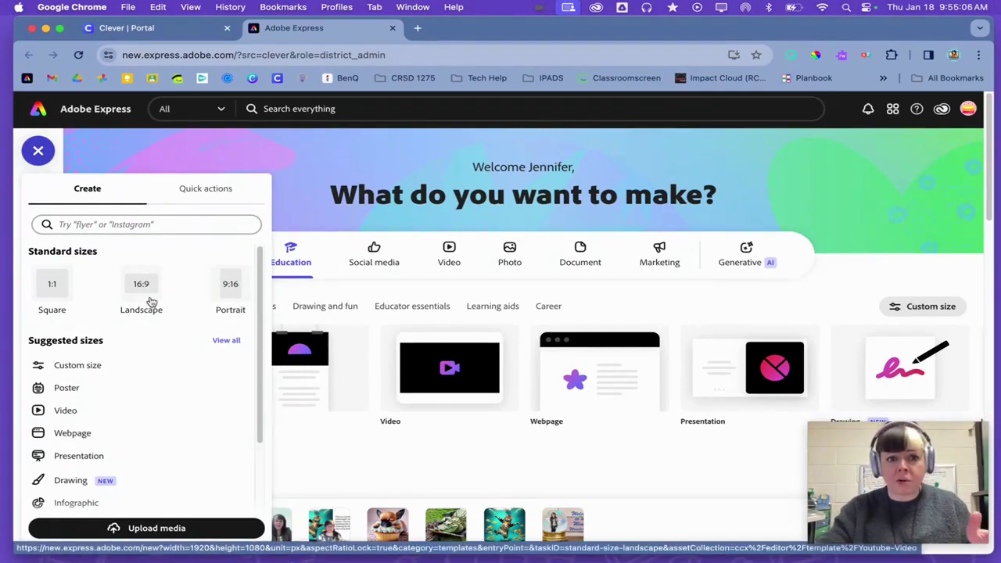
click(150, 302)
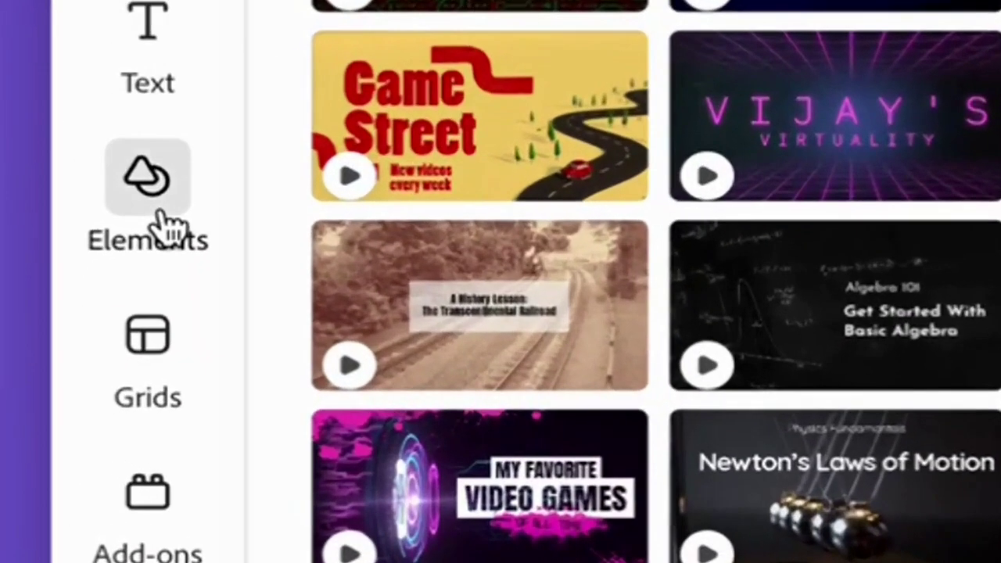
Search the Elements library for 'winter'
click(38, 351)
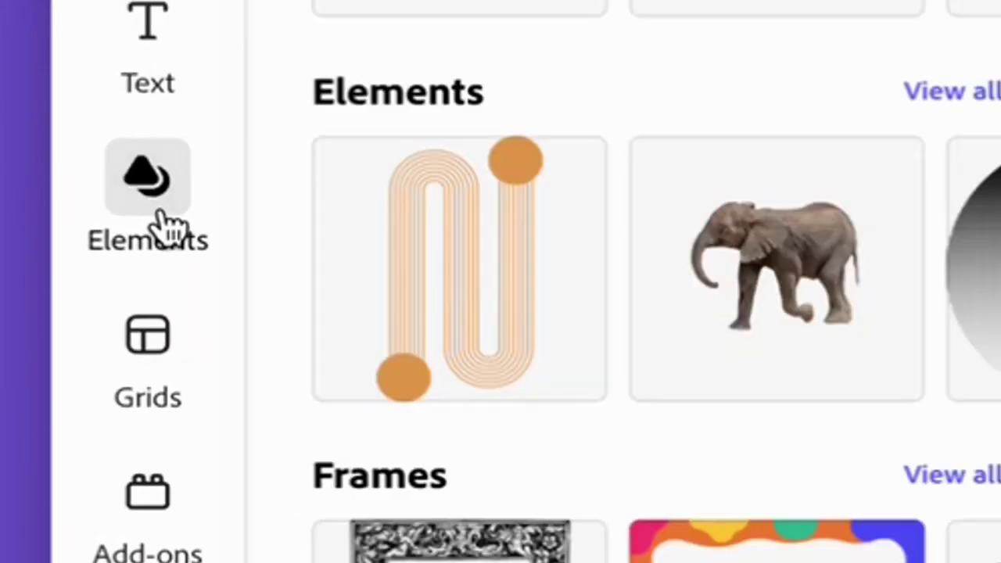
click(470, 0)
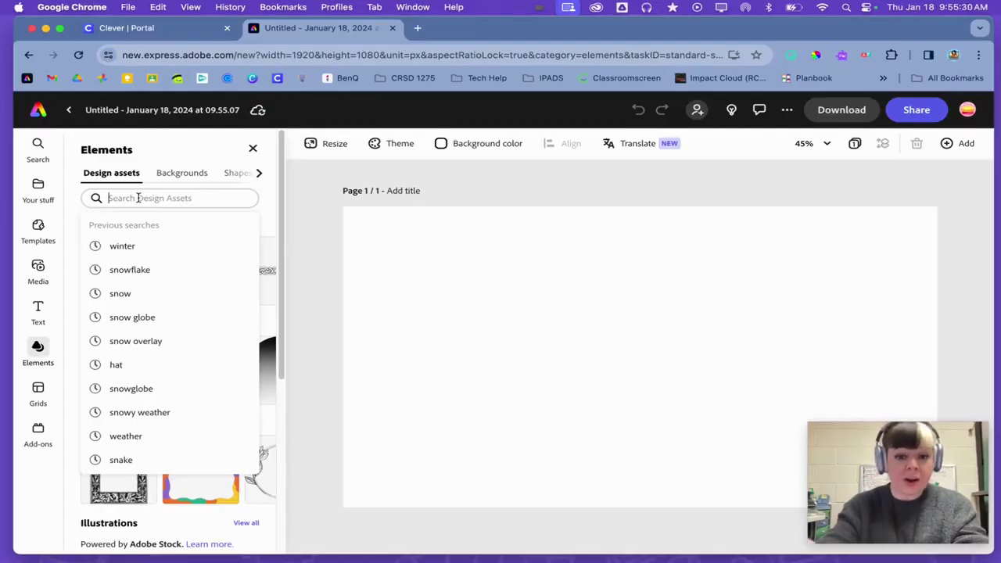
text(winter)
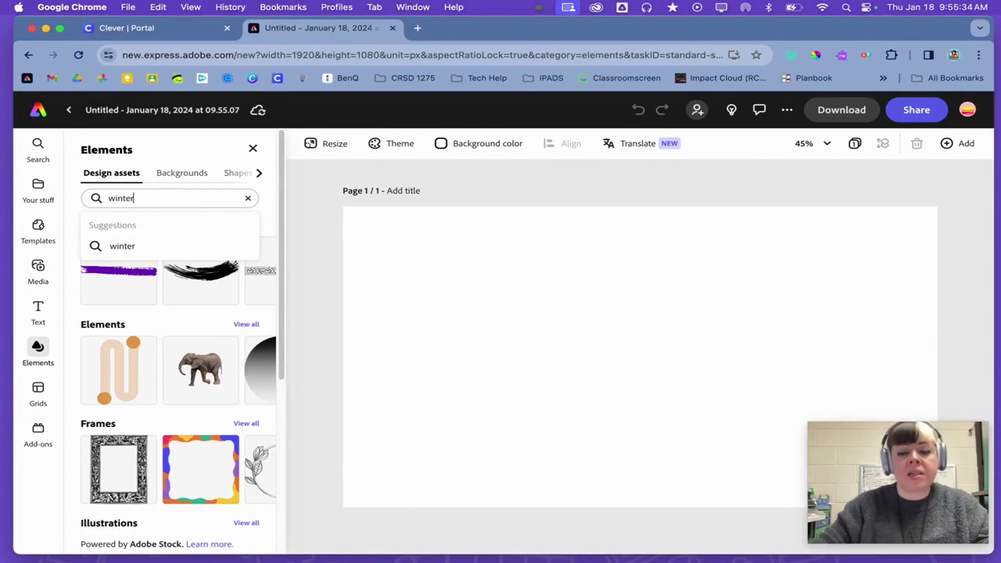
key(Return)
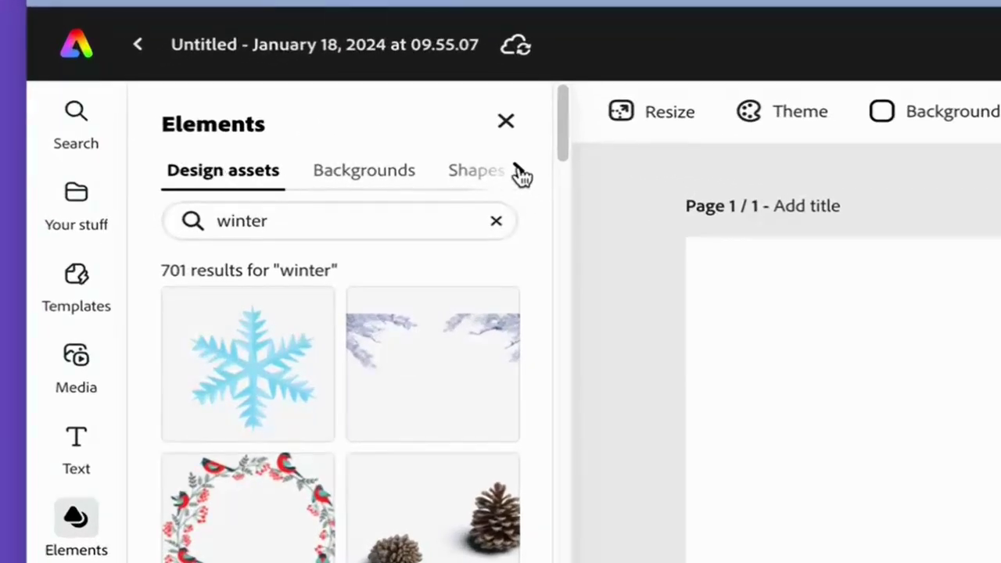
Show the winter Backgrounds results and scroll down to the misty mountain-and-pine scene
click(519, 173)
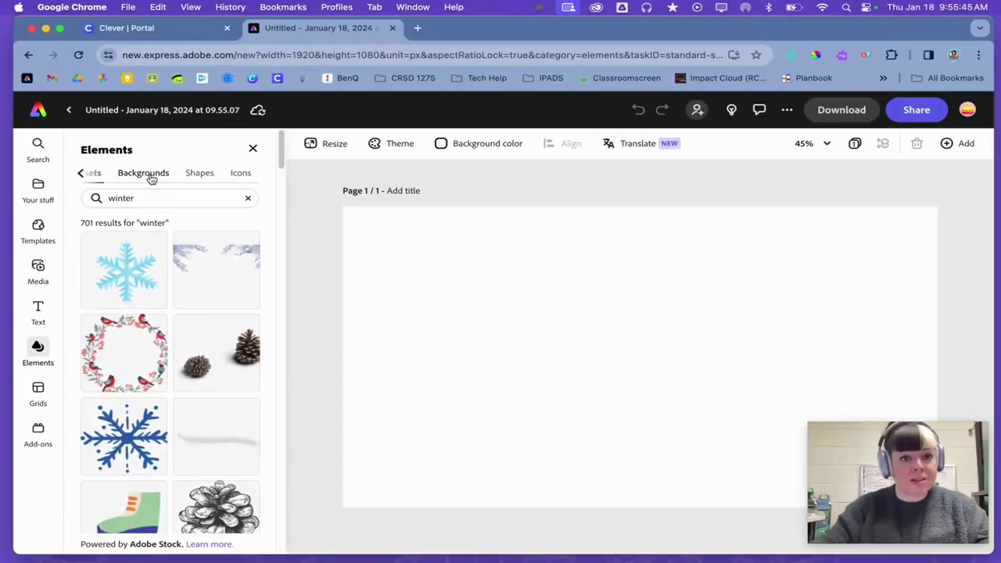
click(304, 180)
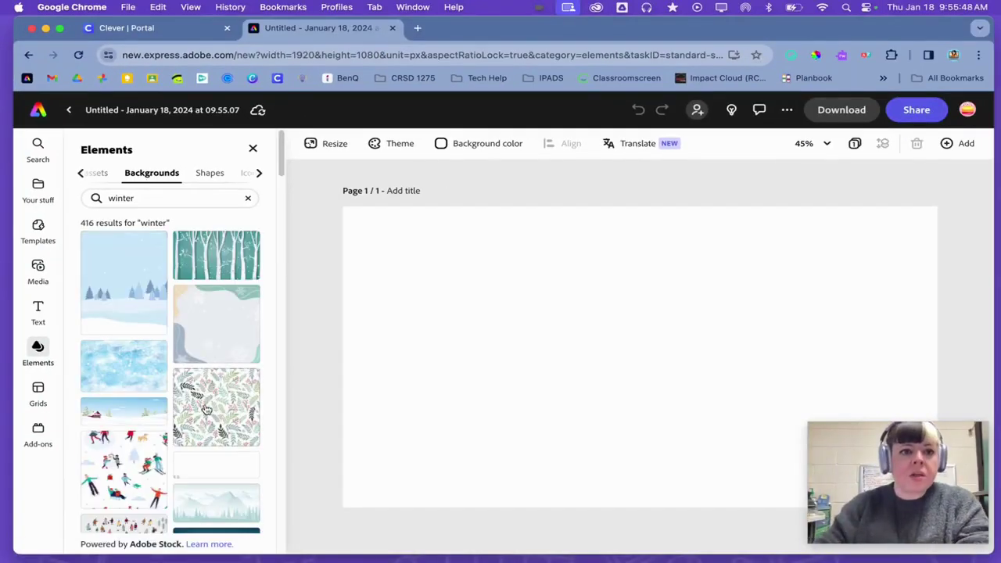
scroll(210, 401, down, 5)
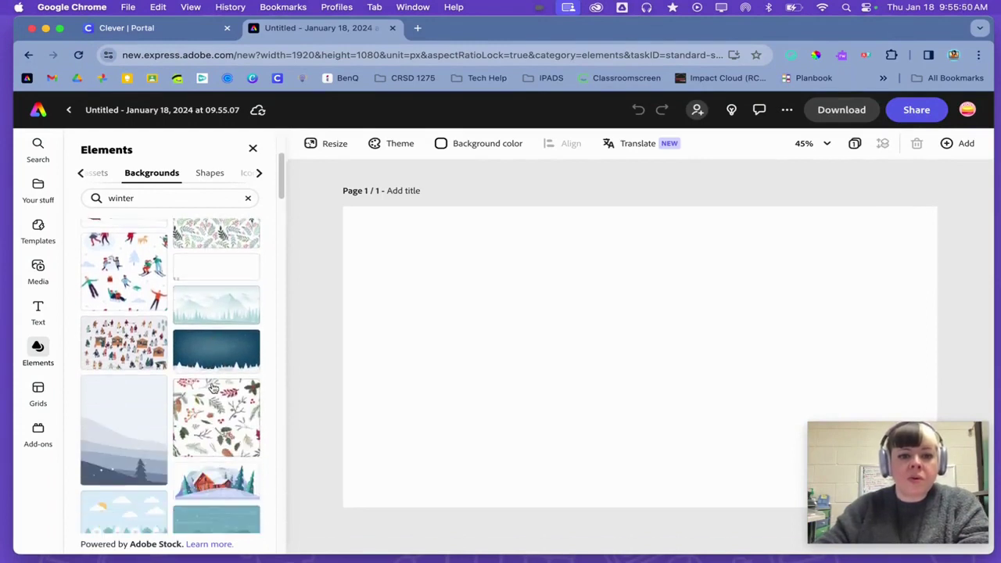
scroll(213, 389, down, 10)
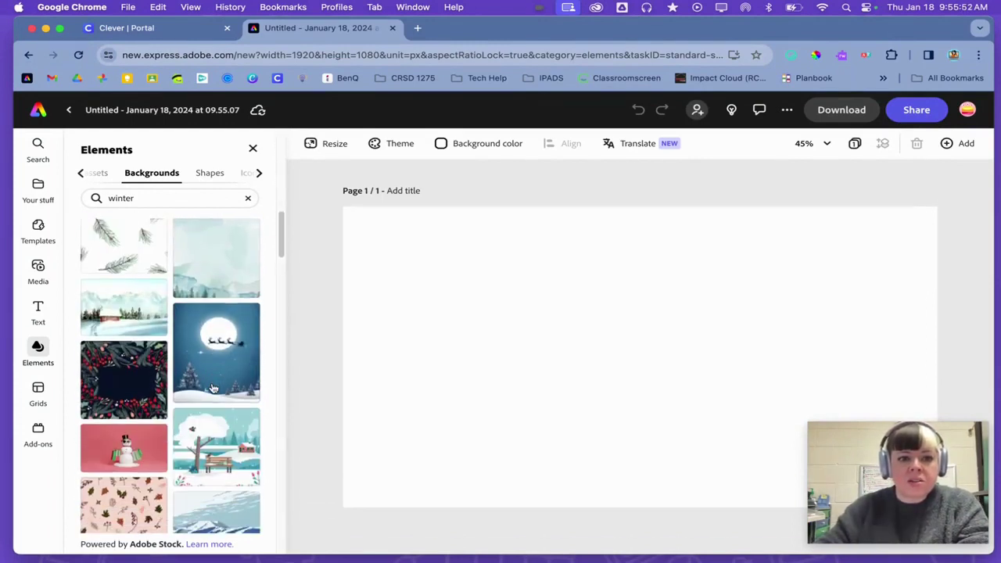
scroll(213, 389, down, 10)
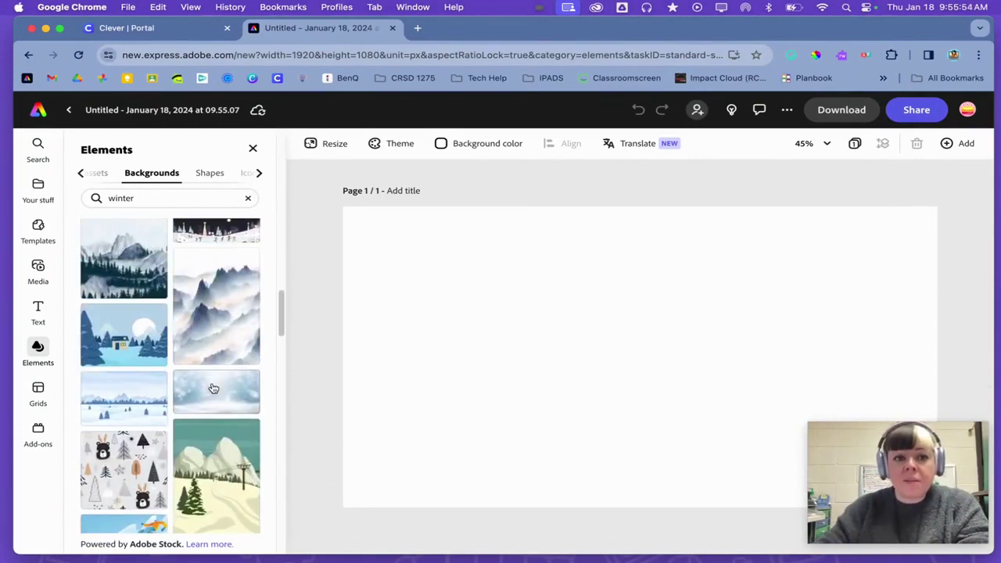
scroll(212, 389, down, 8)
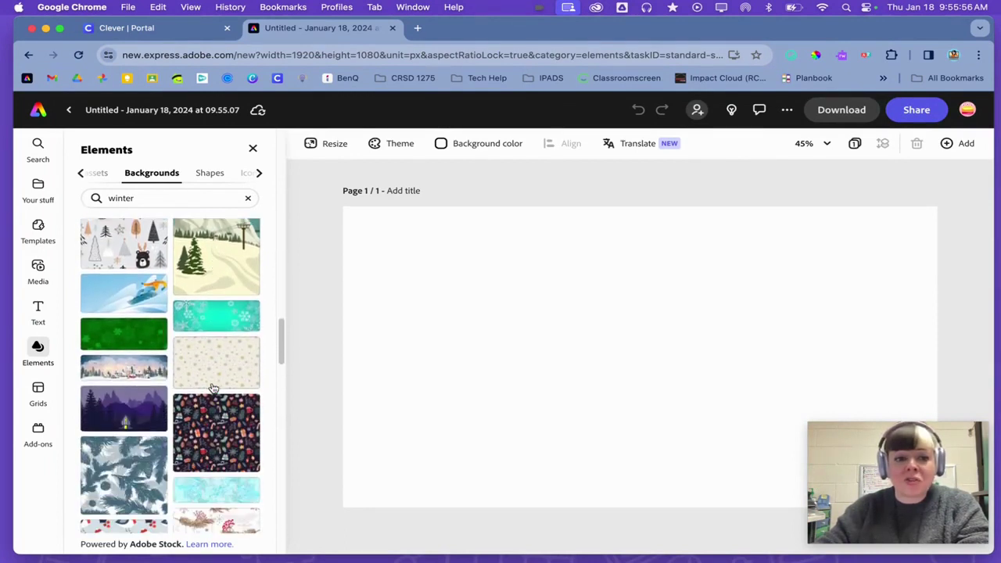
scroll(213, 388, down, 5)
scroll(213, 388, down, 10)
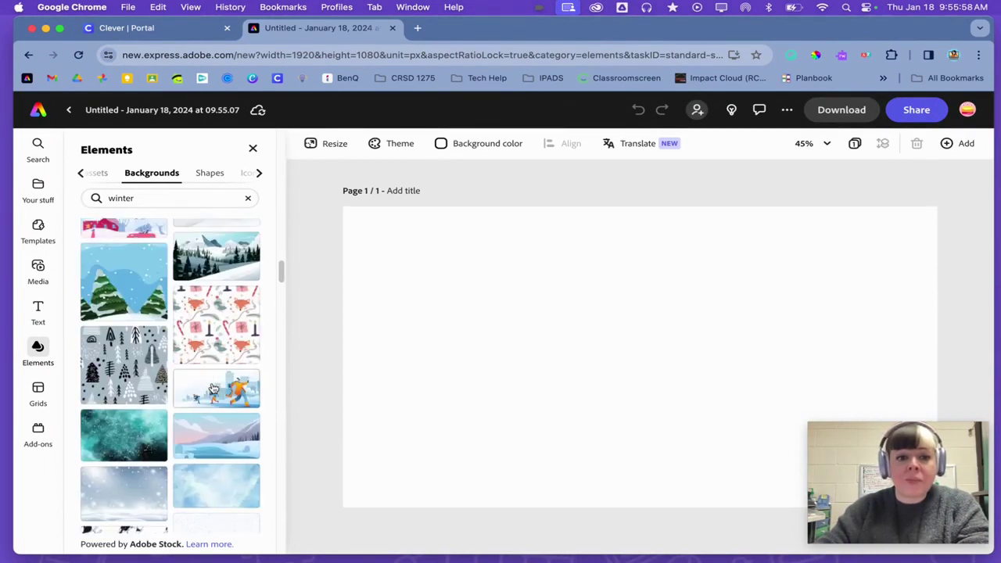
scroll(212, 389, down, 10)
Apply the misty mountain background and show the Media panel's Photos library
click(133, 340)
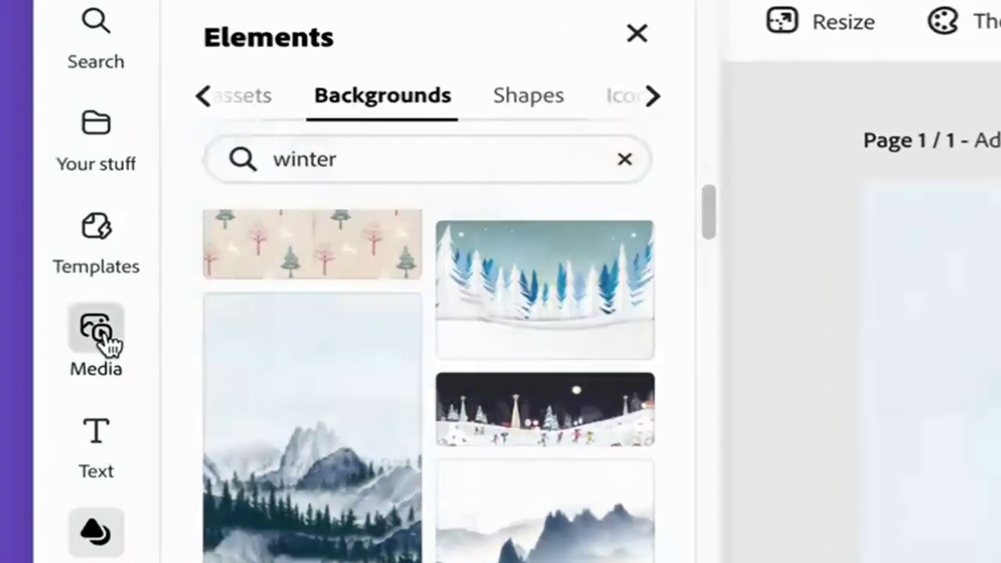
click(43, 272)
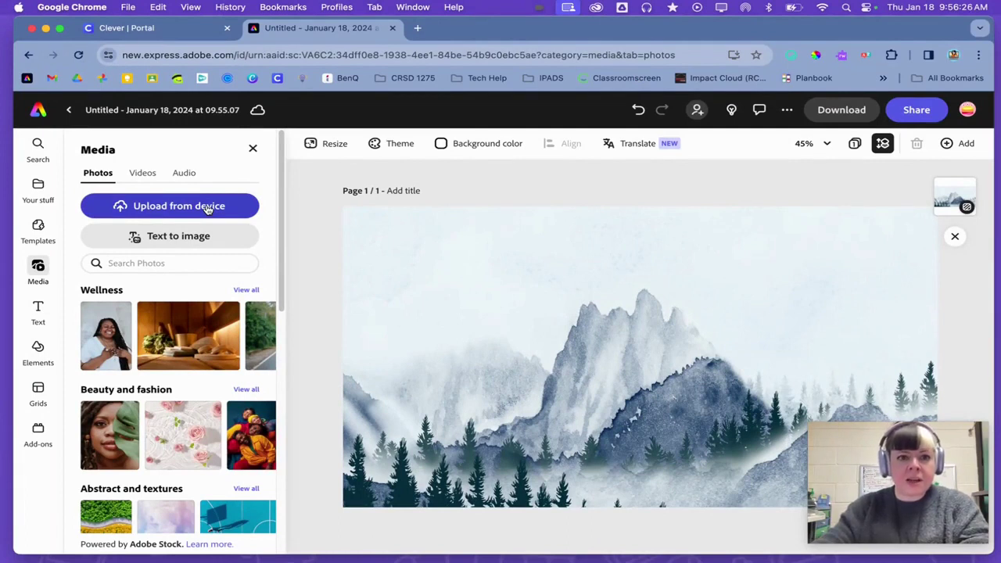
Upload the .mov webcam clip from the Desktop onto the page
click(208, 208)
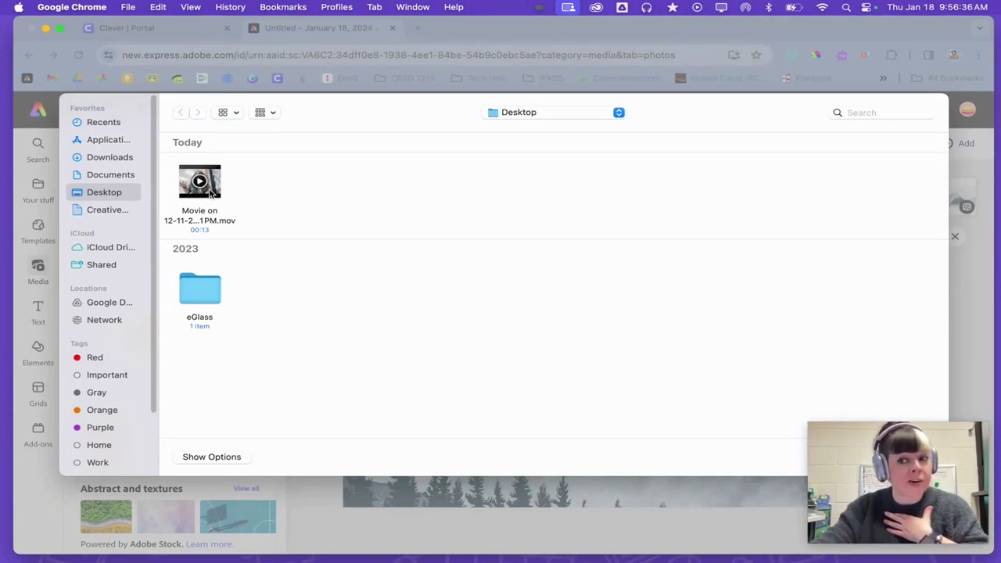
click(204, 188)
click(912, 458)
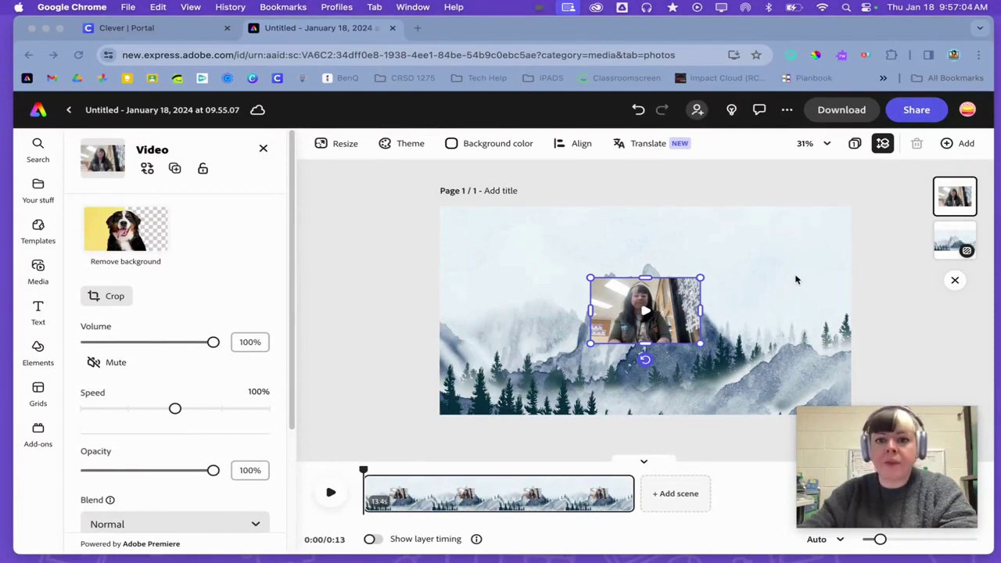
Enlarge the webcam clip to fill most of the page and remove its background
click(700, 282)
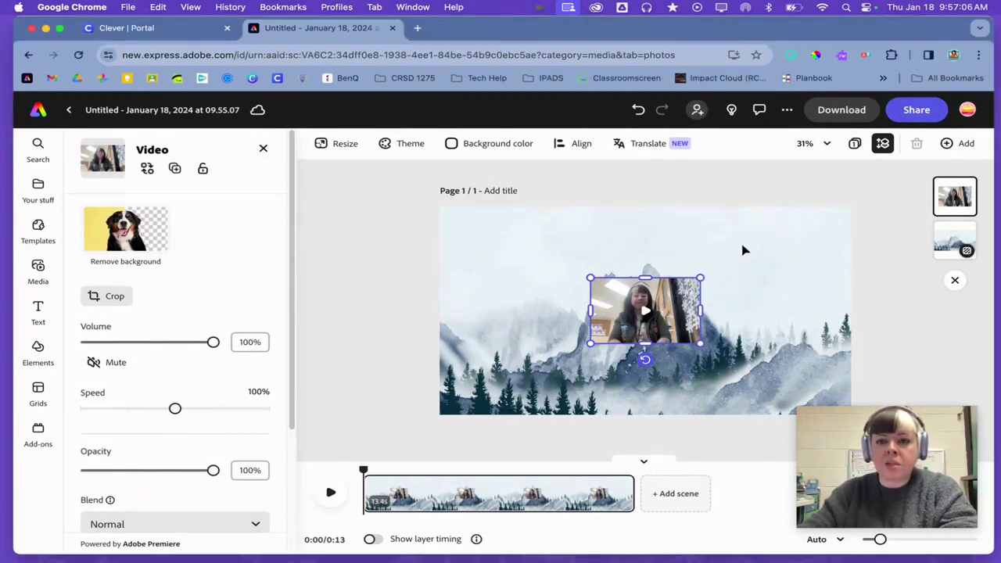
drag(703, 277, 806, 213)
drag(590, 343, 470, 414)
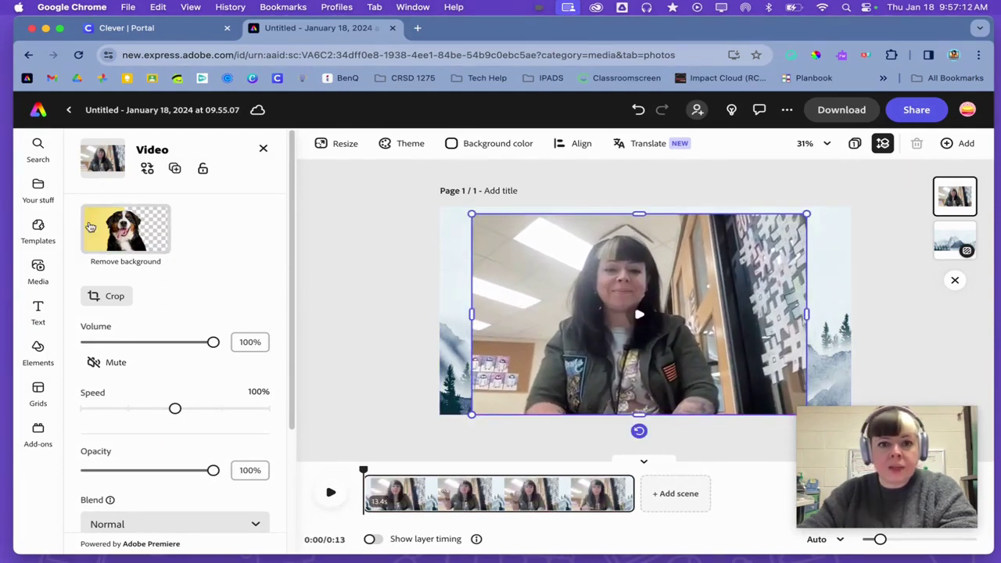
click(121, 239)
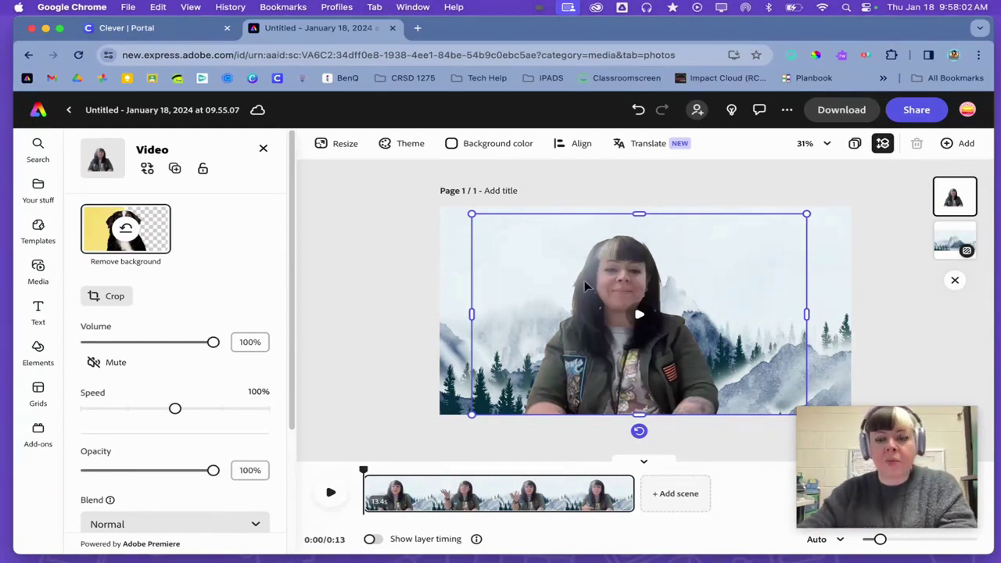
Shrink the presenter slightly, place it on the right side, and play the preview
mouse_move(589, 286)
mouse_down()
mouse_move(596, 264)
mouse_move(575, 281)
mouse_up()
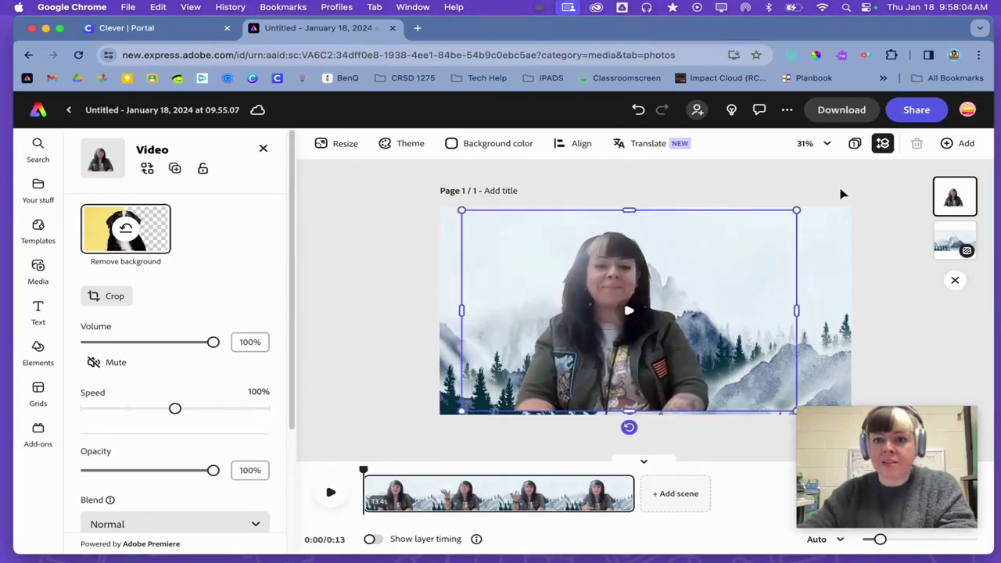
drag(795, 210, 773, 224)
drag(623, 371, 751, 374)
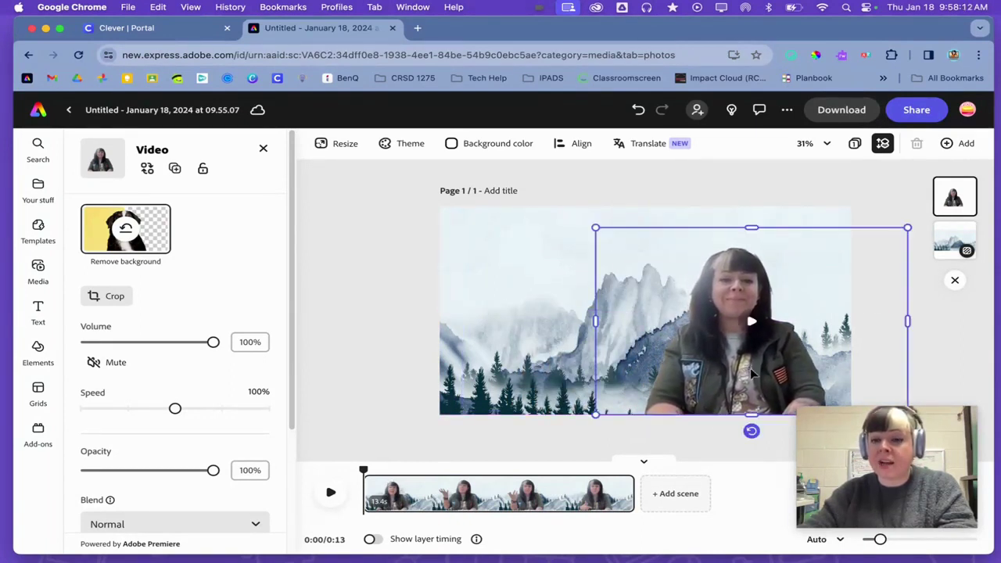
click(369, 264)
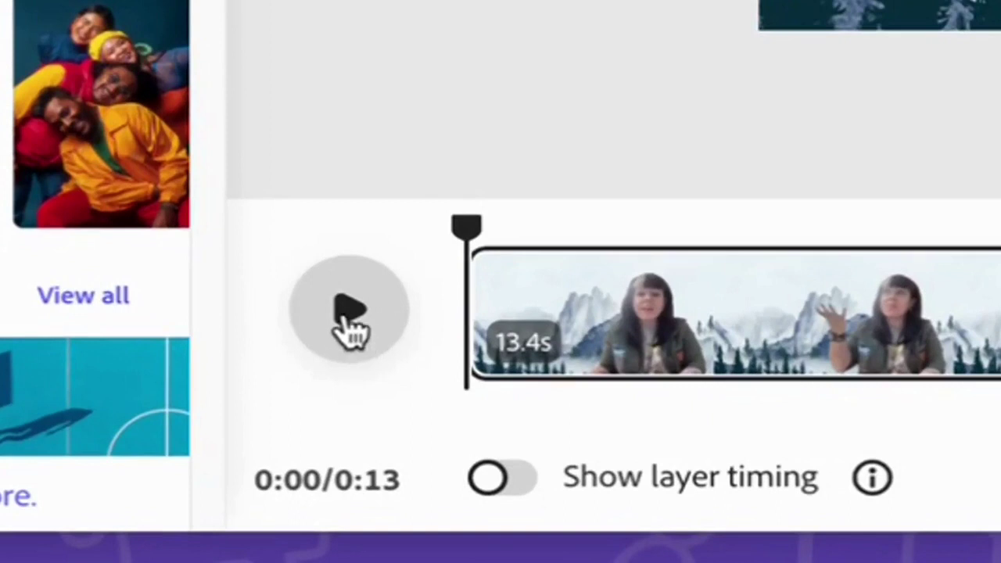
click(320, 493)
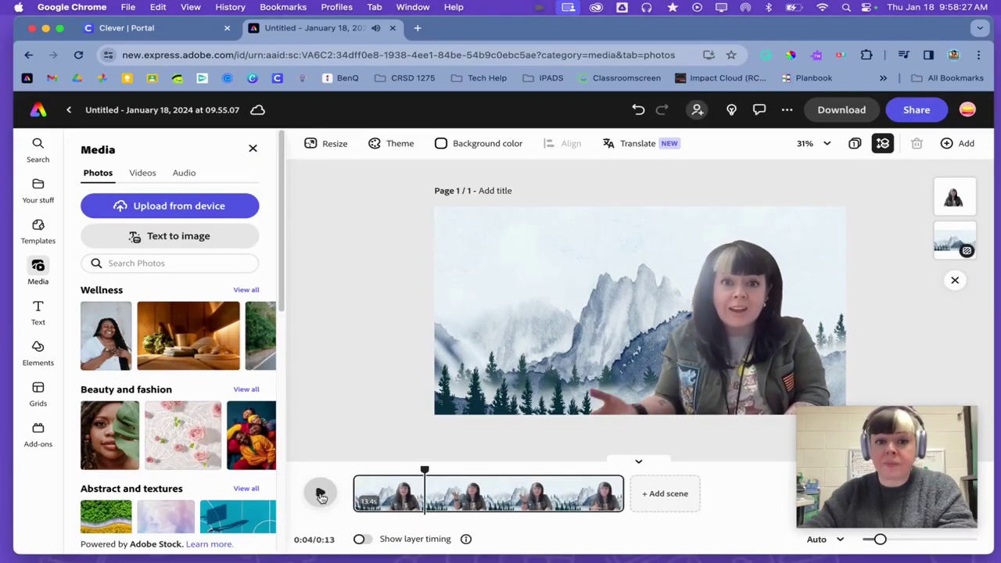
Stop the preview and search the design elements for 'snowflake'
click(350, 310)
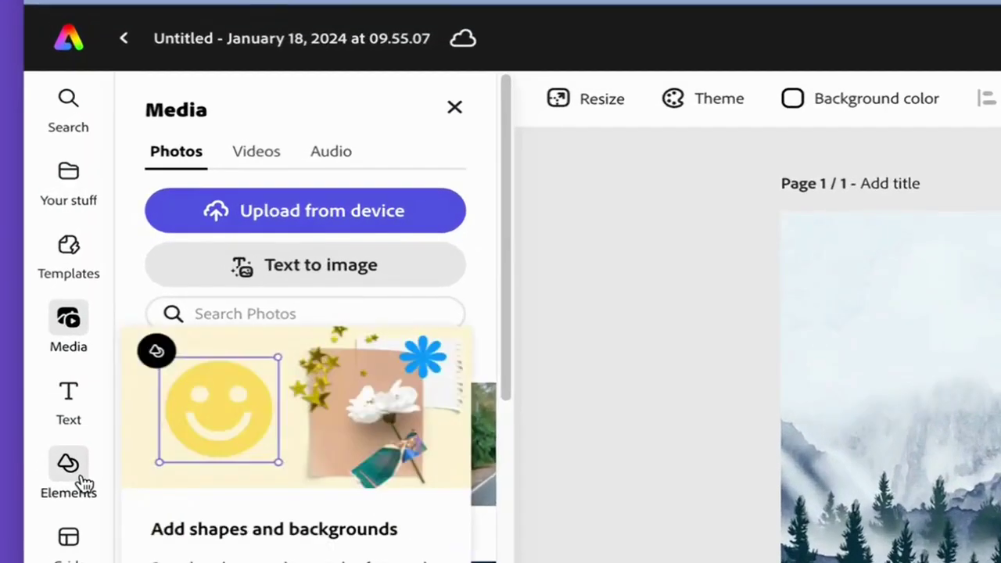
click(47, 356)
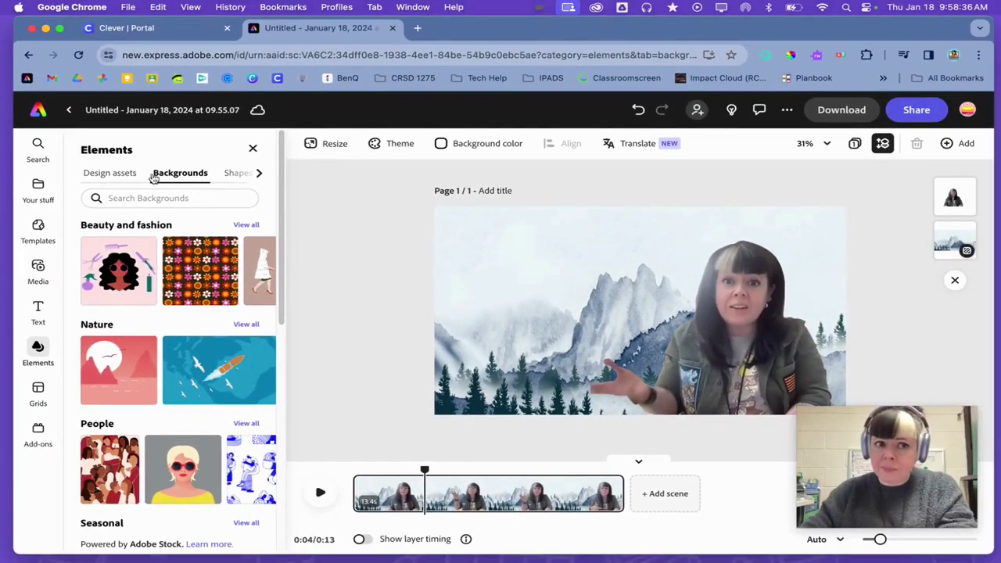
click(111, 174)
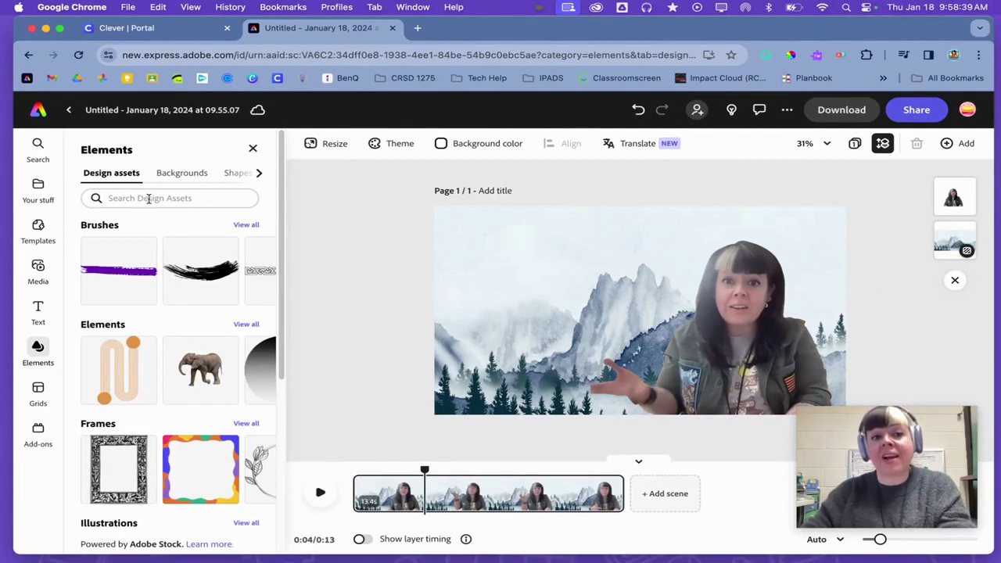
click(149, 199)
text(snowflake)
key(Return)
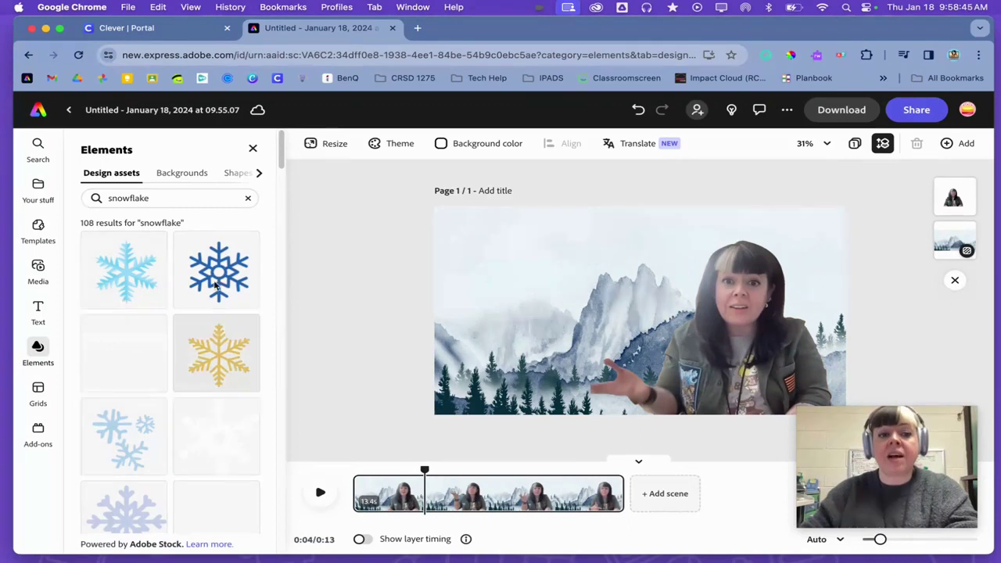
Place the pale blue snowflake cluster in the upper left and delete the white snowflake
click(239, 442)
click(102, 462)
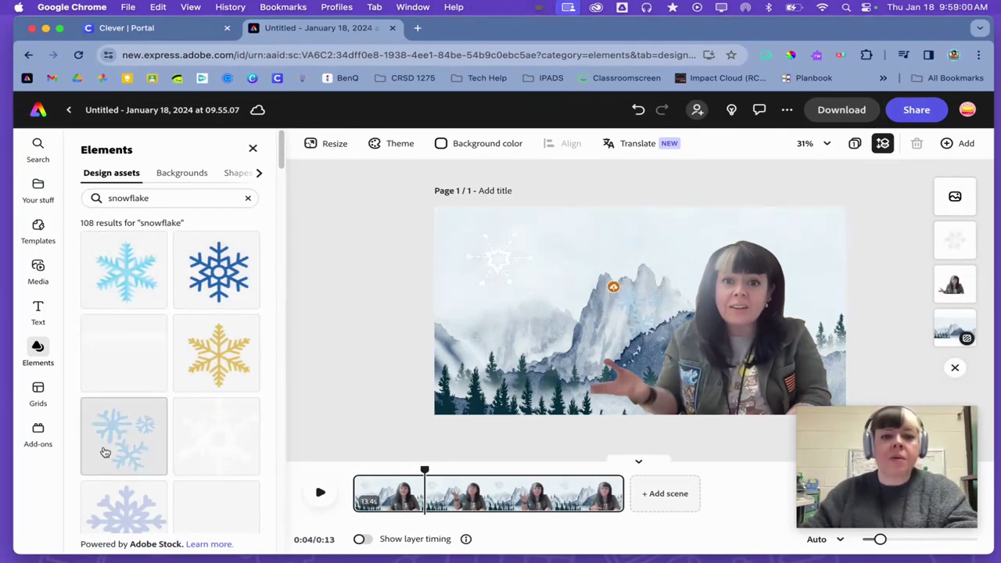
drag(641, 325, 572, 254)
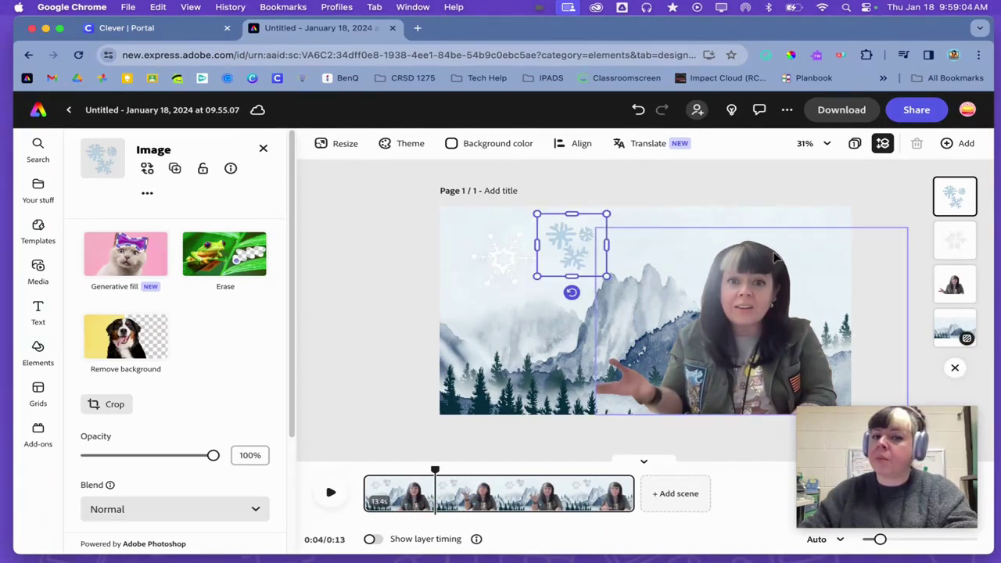
click(481, 272)
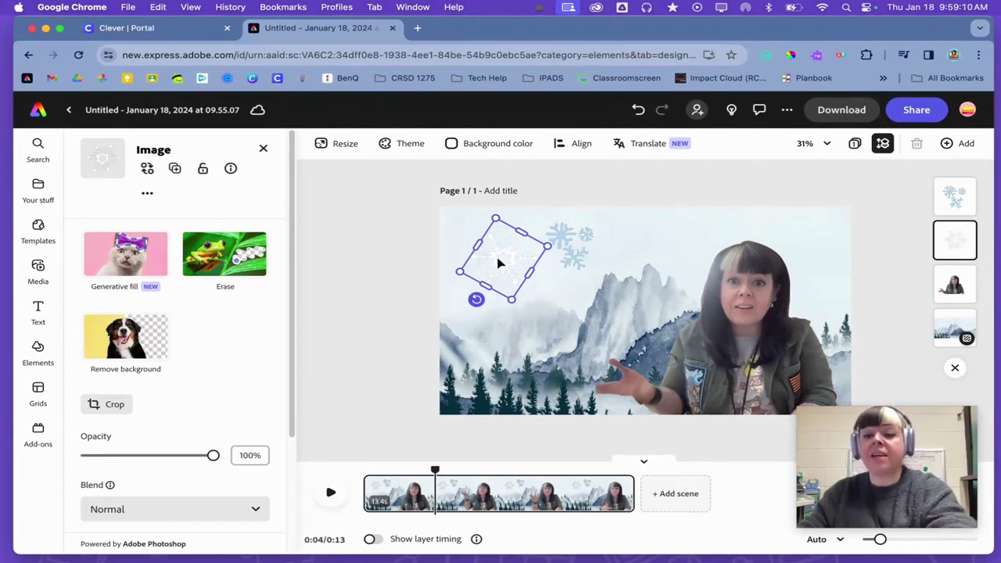
key(Delete)
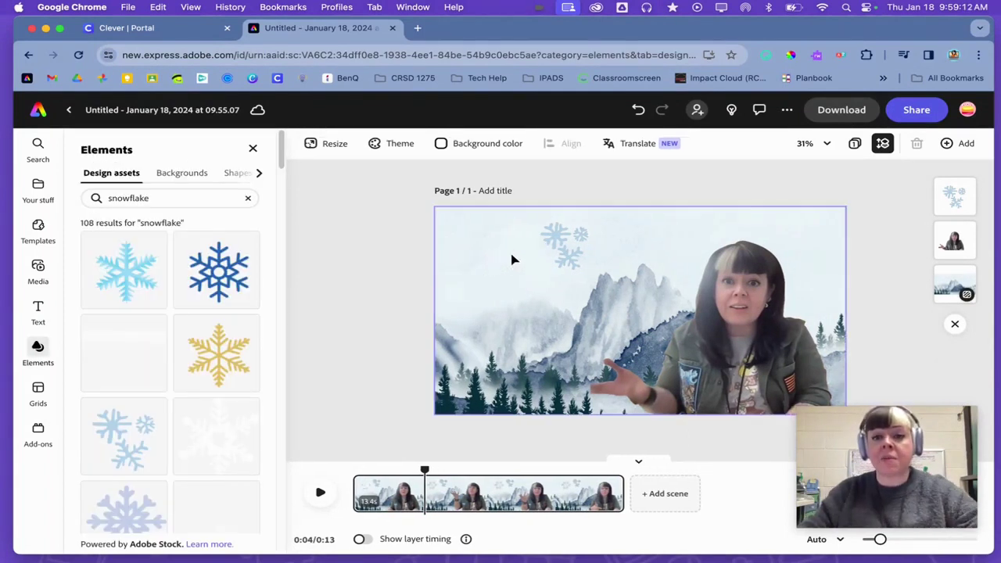
drag(567, 253, 493, 296)
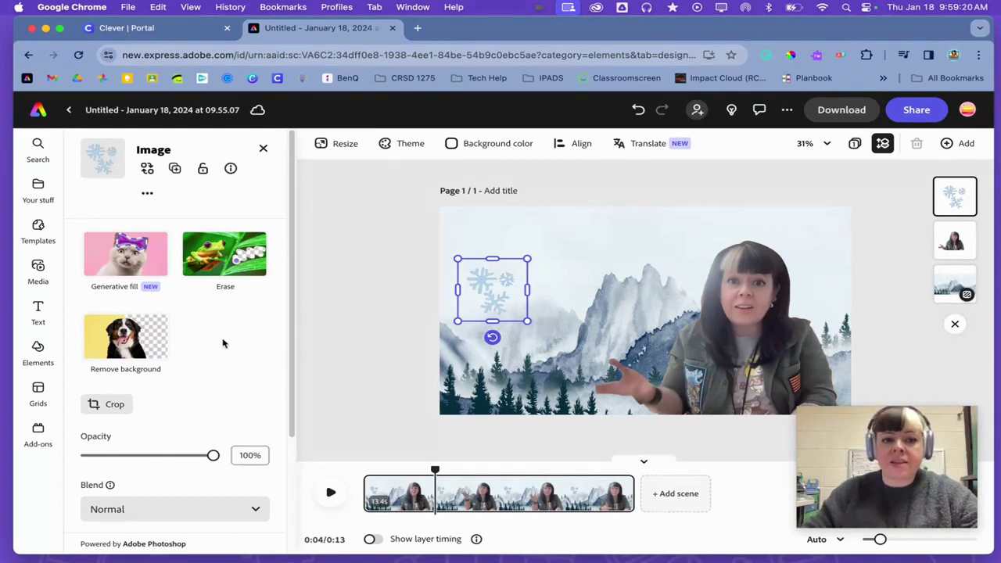
Give the snowflake cluster a Spin looping animation, replacing a trial Wiggle, and preview it
scroll(218, 350, down, 4)
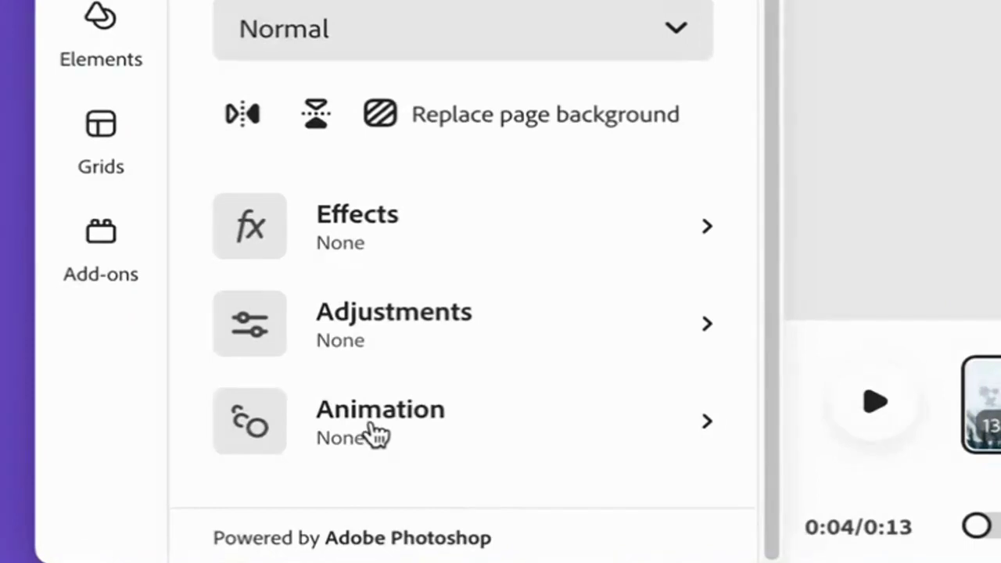
click(375, 436)
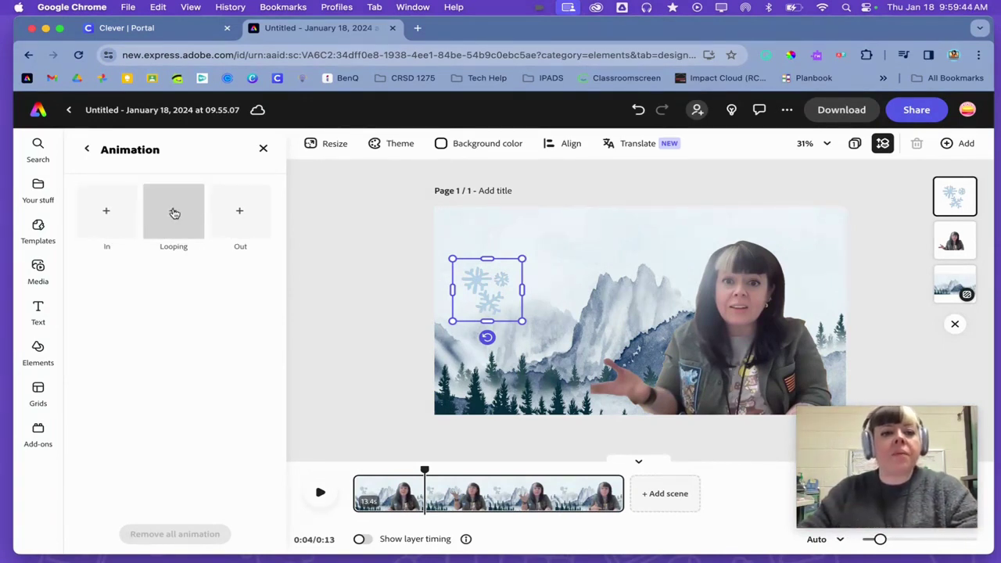
click(176, 213)
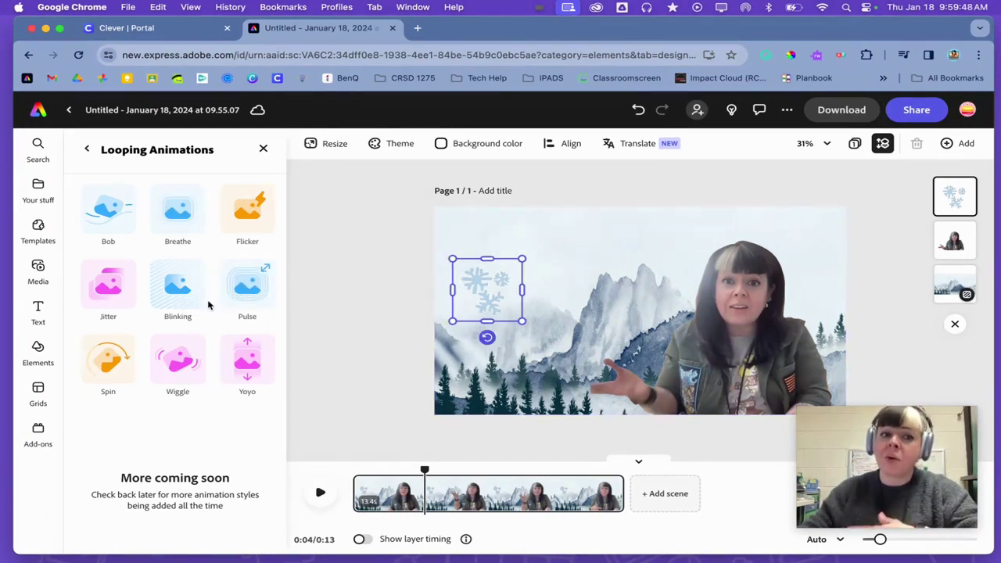
click(178, 367)
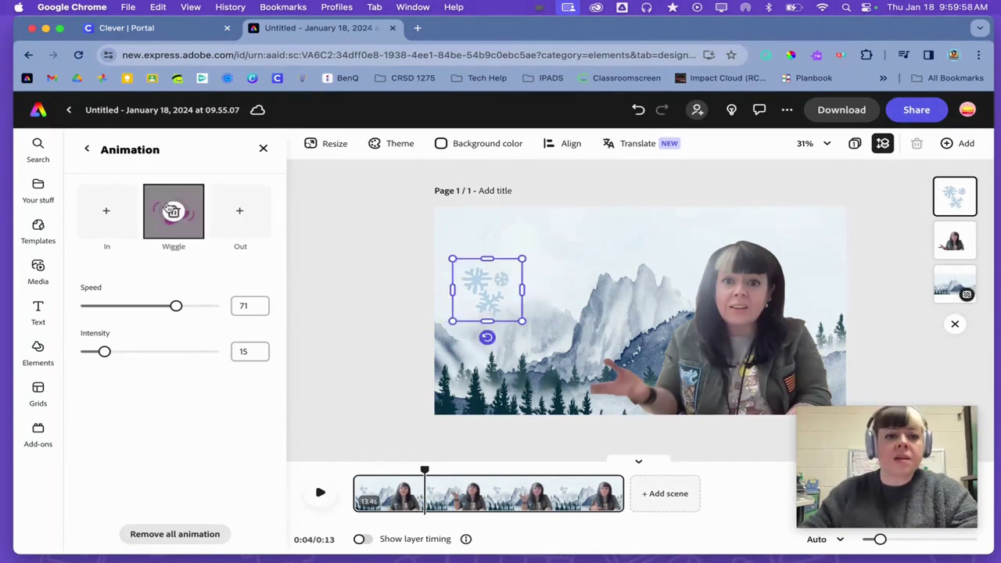
click(173, 212)
click(173, 212)
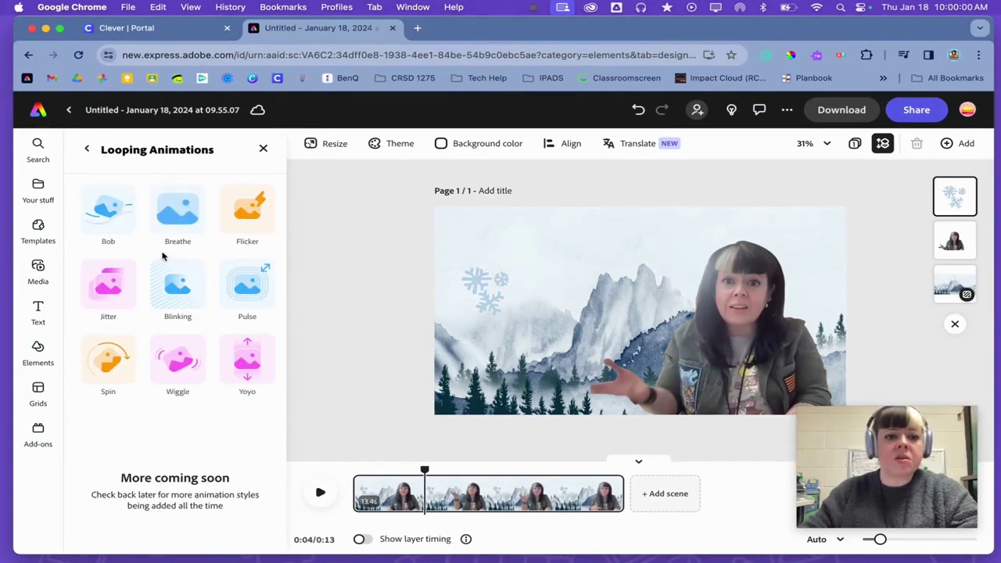
click(107, 368)
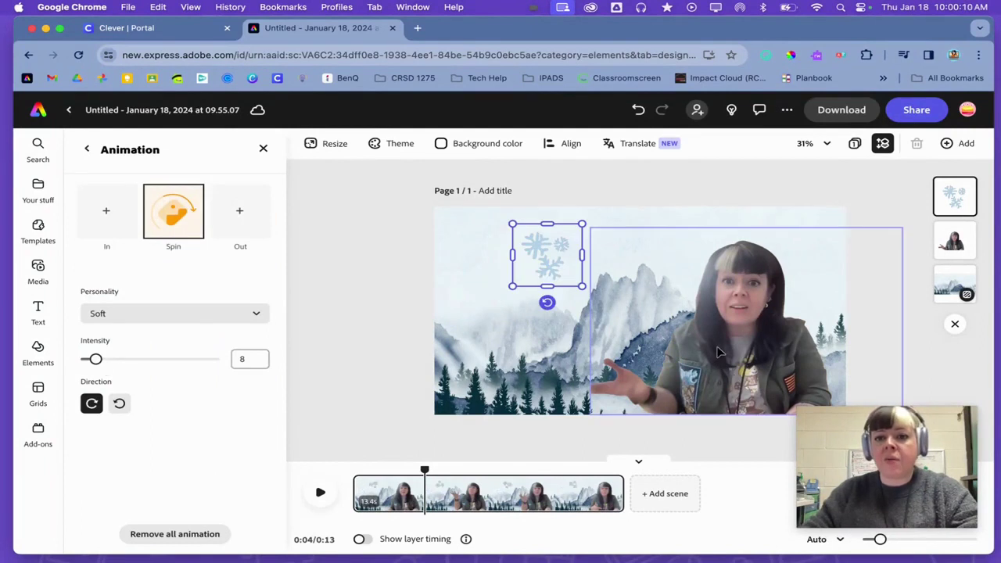
click(320, 494)
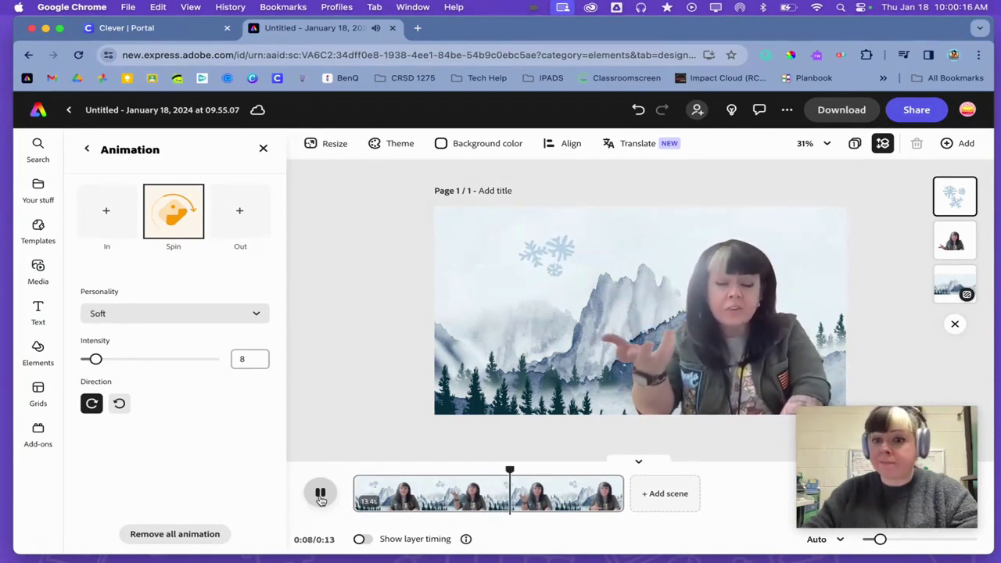
Stop the preview and add a 'WINTER' text box, moved left over the mountains
click(320, 494)
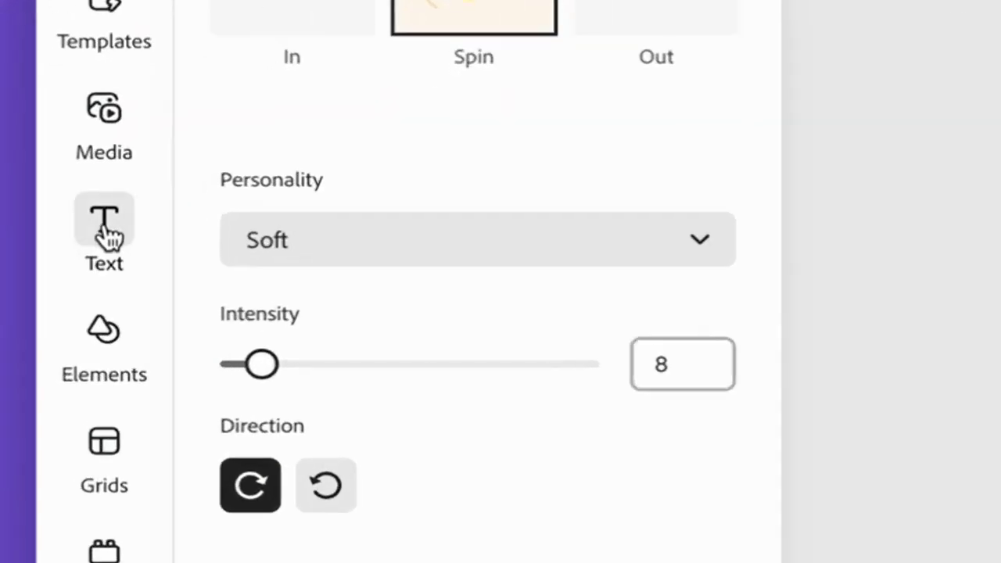
click(57, 288)
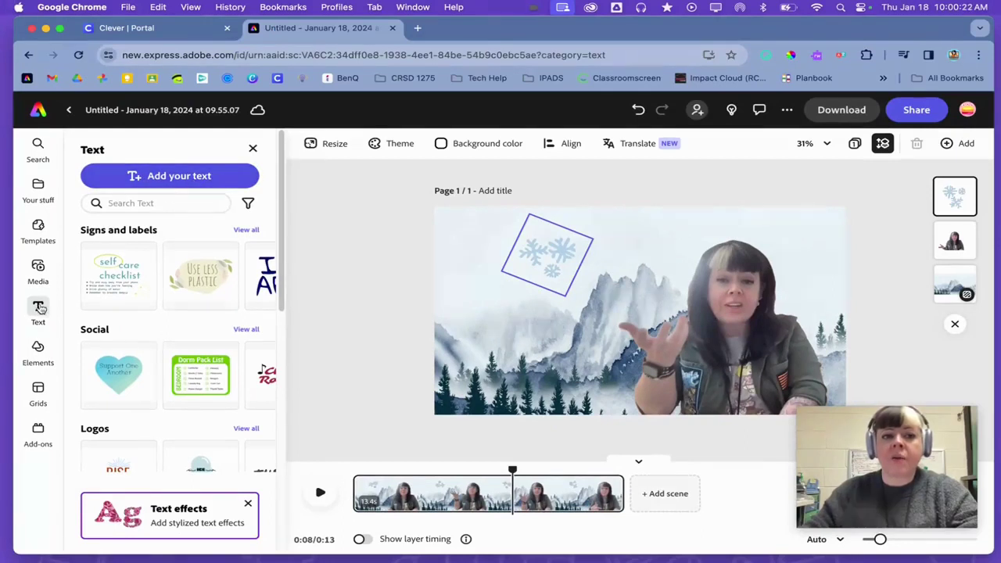
click(197, 178)
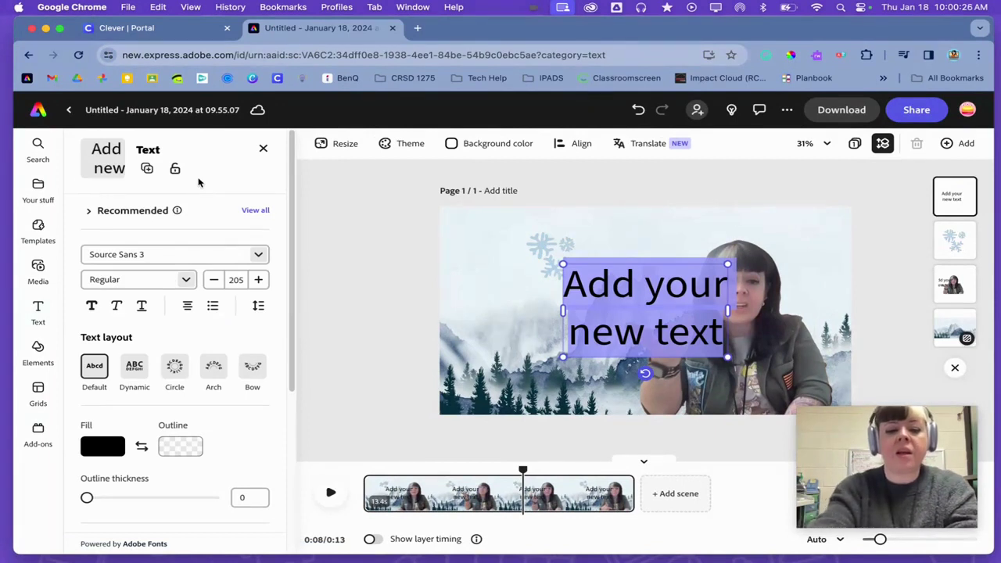
text(WINTER)
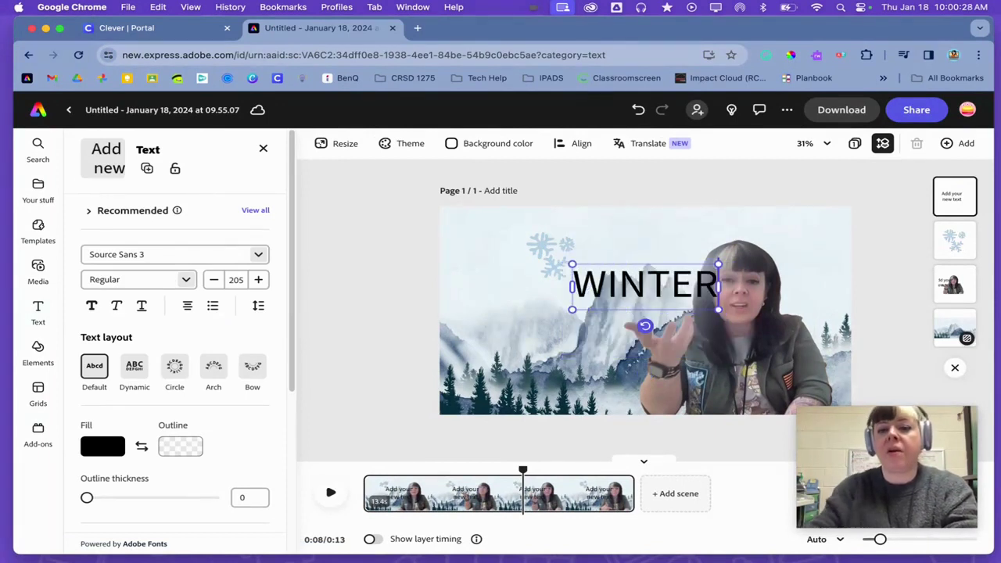
drag(690, 273, 578, 300)
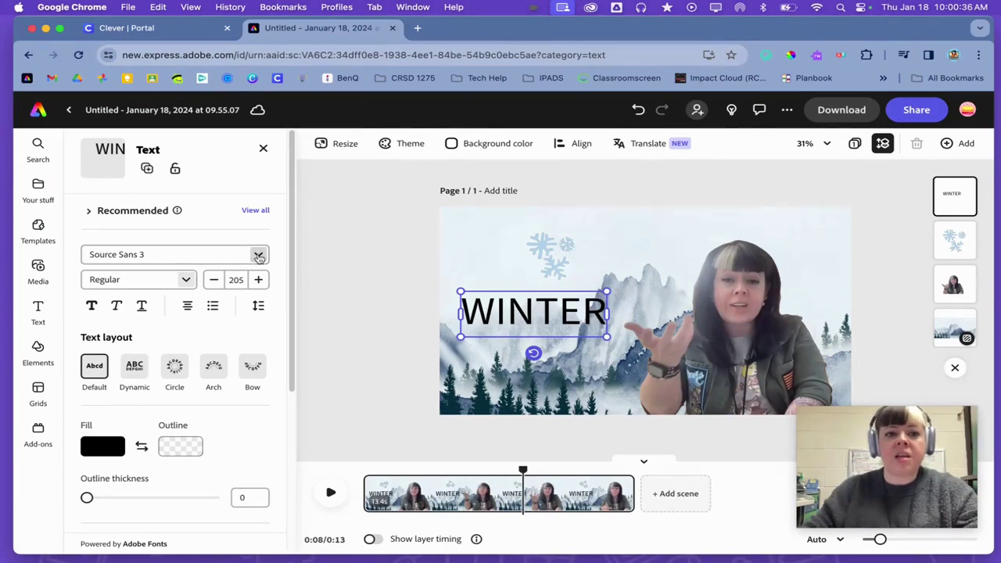
Set WINTER to the Anton font with a custom blue fill
click(257, 254)
scroll(235, 481, down, 3)
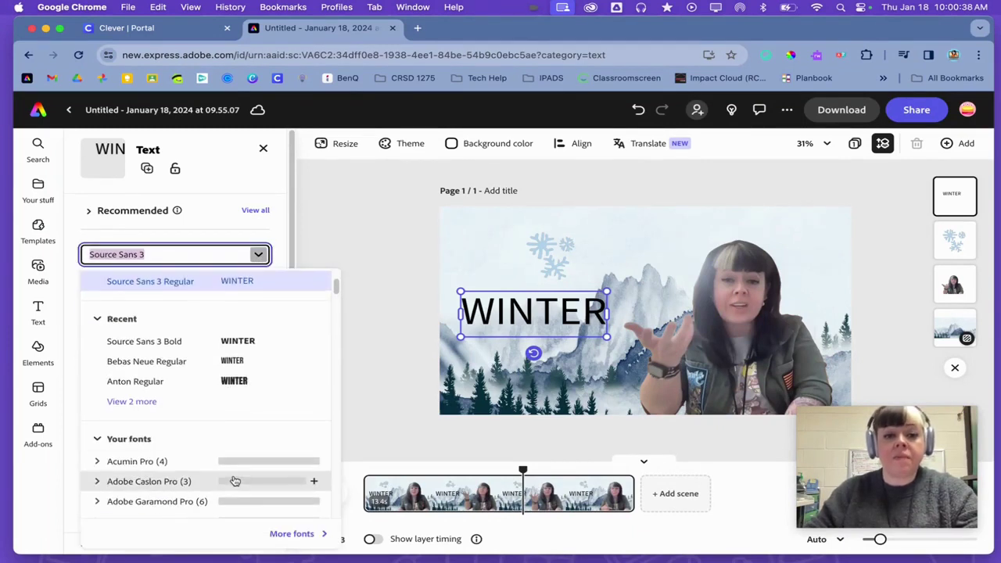
click(234, 370)
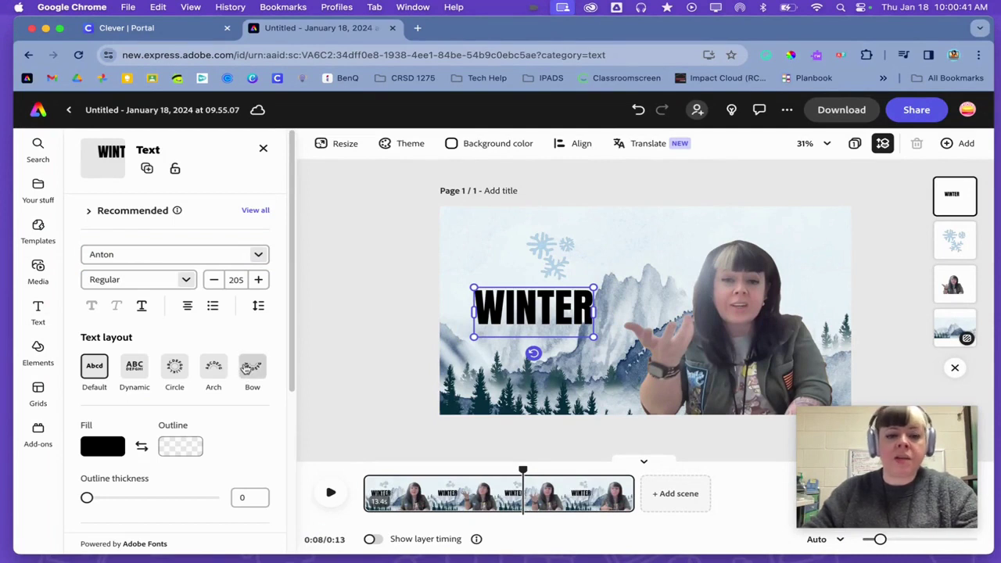
click(107, 446)
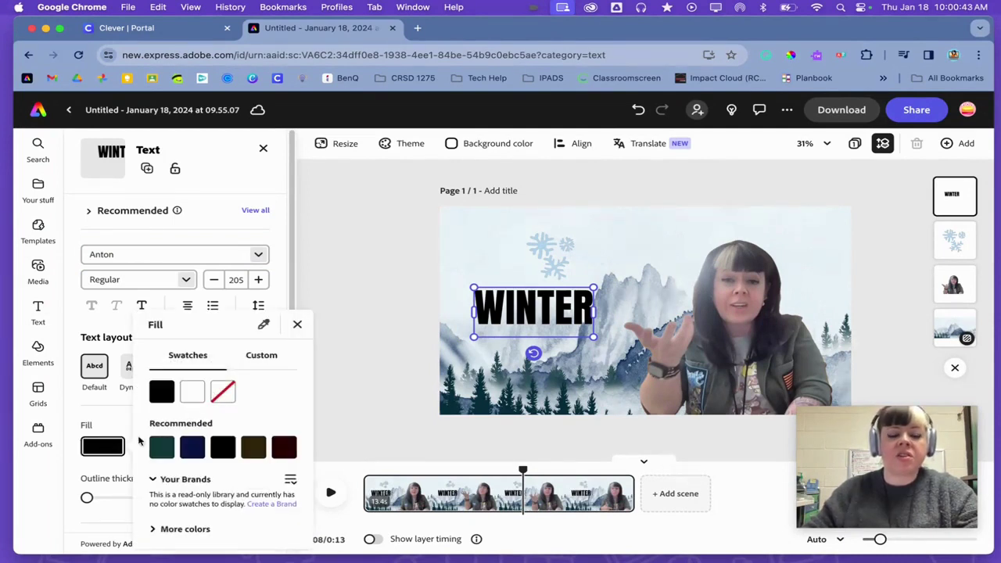
click(262, 357)
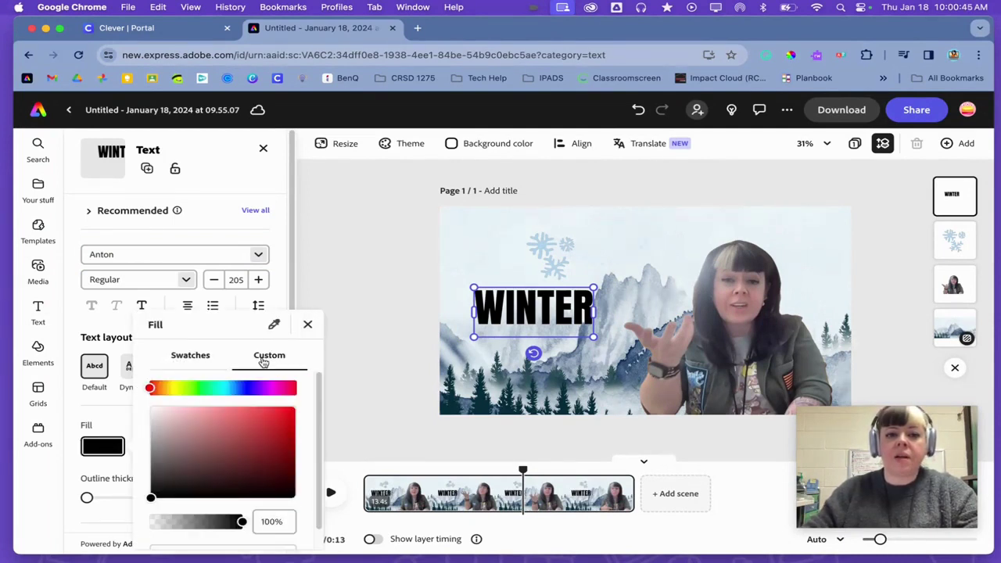
click(239, 389)
click(225, 409)
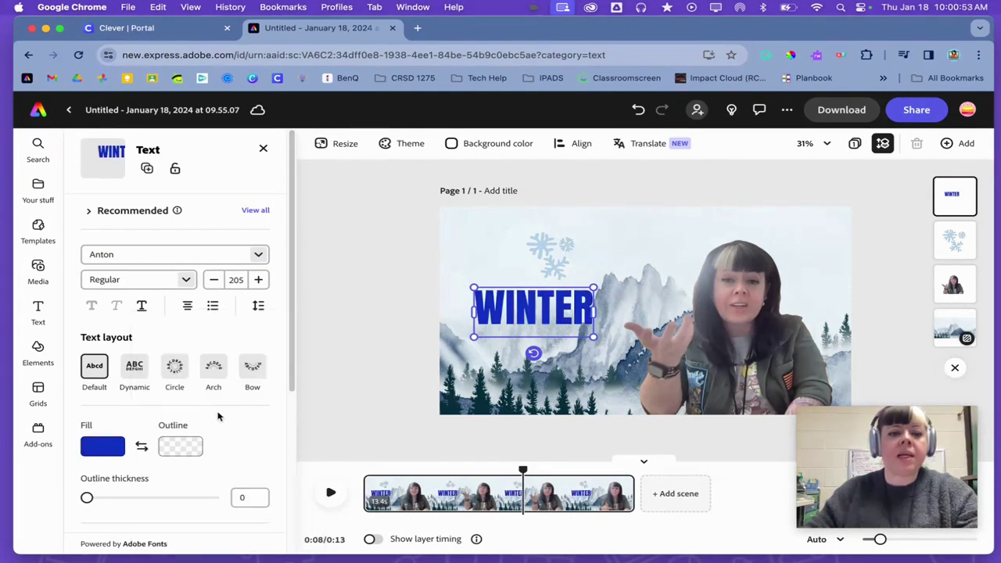
scroll(221, 410, down, 3)
scroll(221, 410, down, 1)
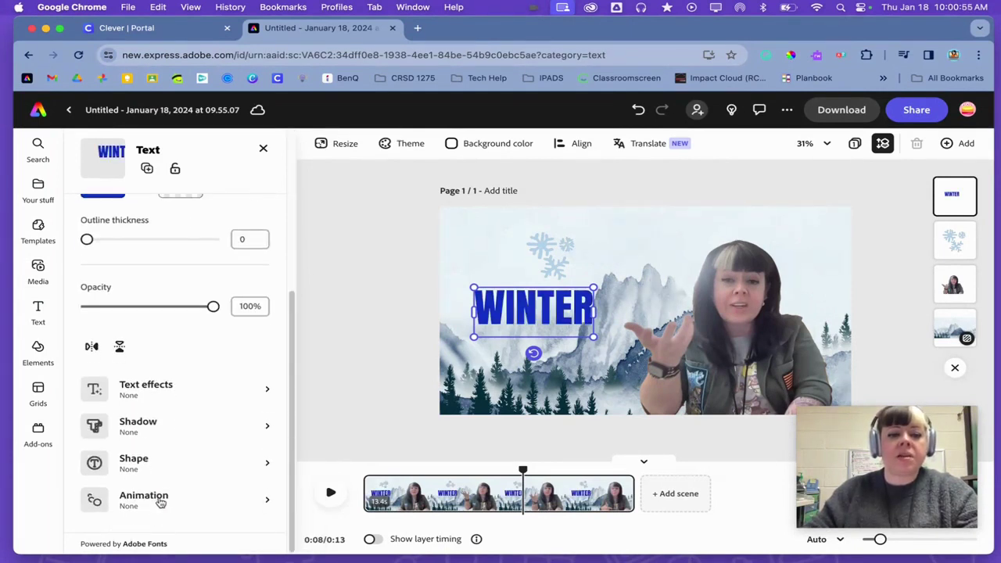
Apply the Bob looping animation to WINTER and nudge it lower over the pines
click(160, 502)
click(174, 212)
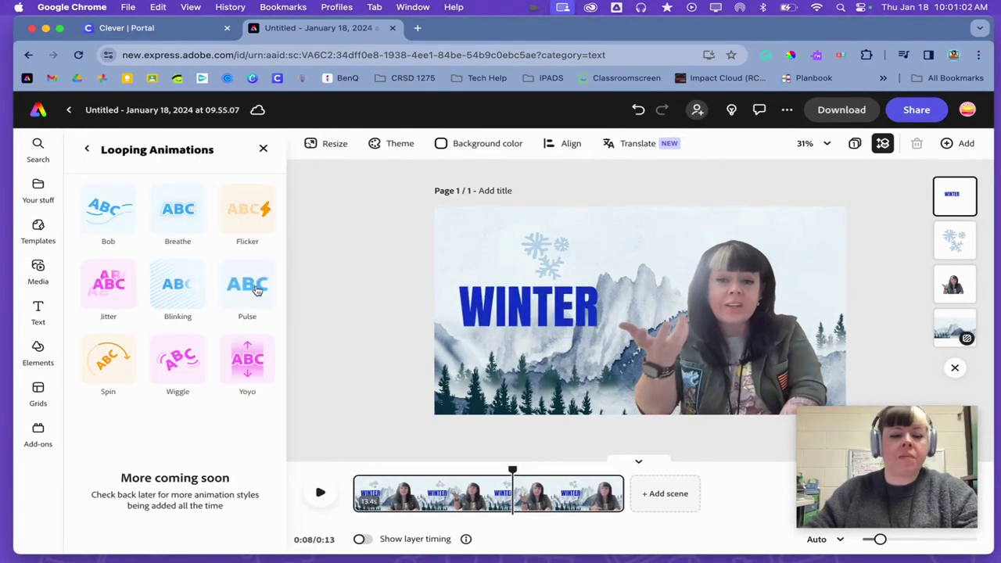
click(115, 209)
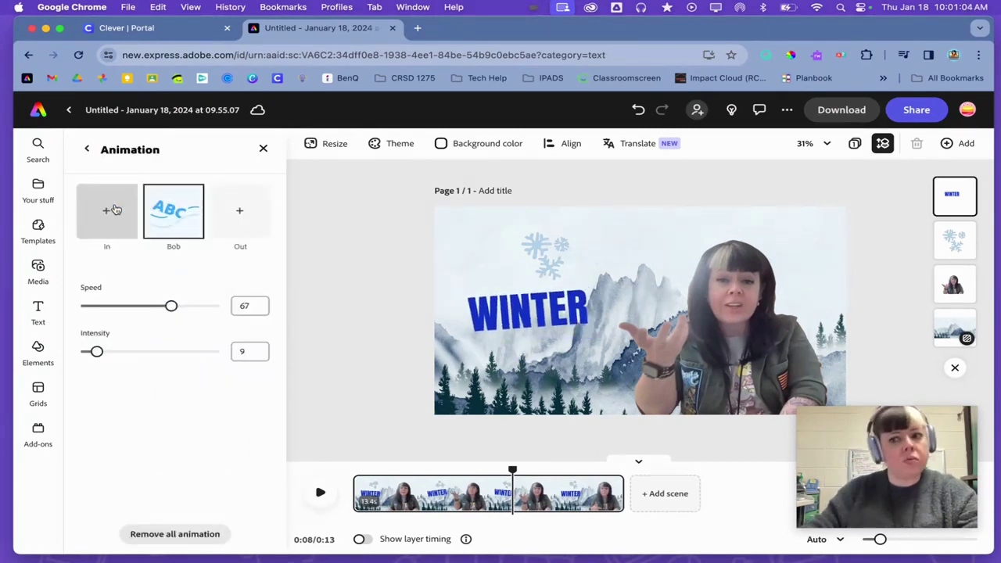
click(535, 335)
mouse_move(534, 334)
mouse_down()
mouse_move(823, 237)
mouse_move(526, 361)
mouse_move(526, 326)
mouse_up()
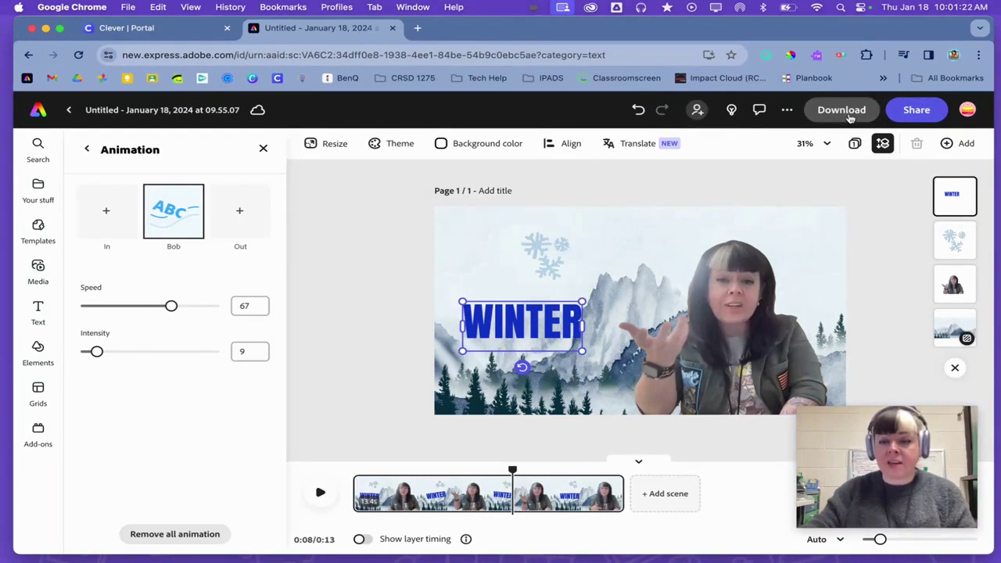
Download the winter video as a 1080p MP4 file
click(849, 116)
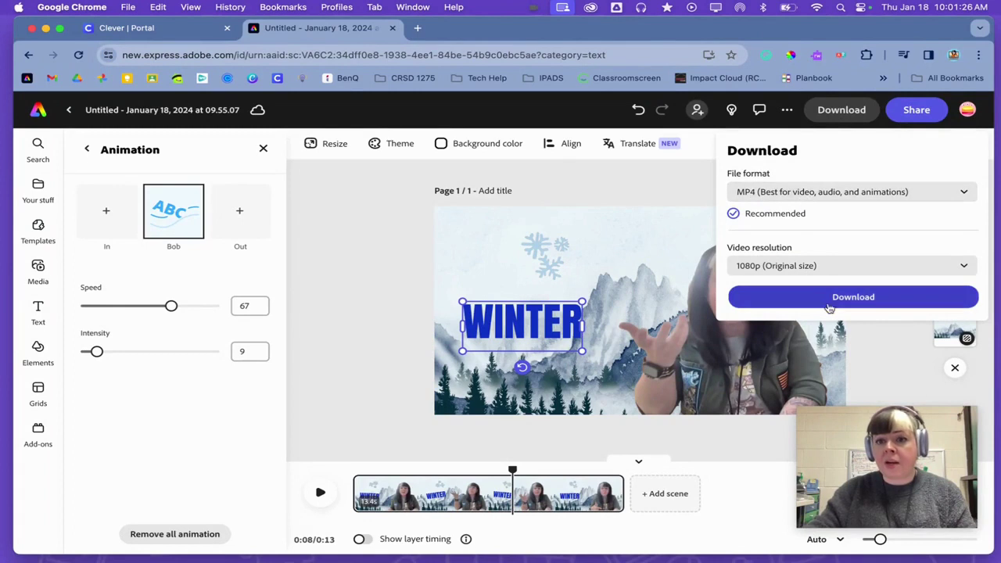
click(860, 305)
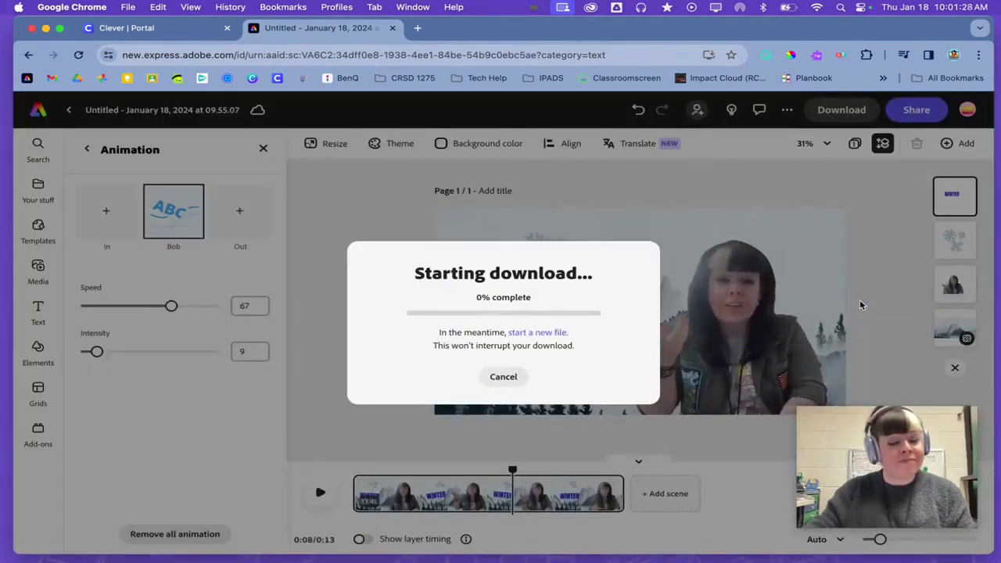